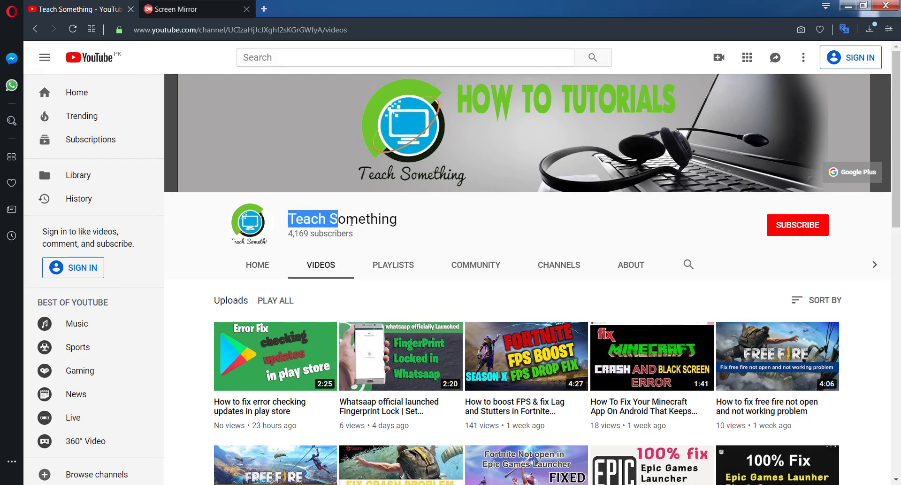
Open the Teach Something channel's page on YouTube
{"action": "left_click", "coordinate": [429, 227]}
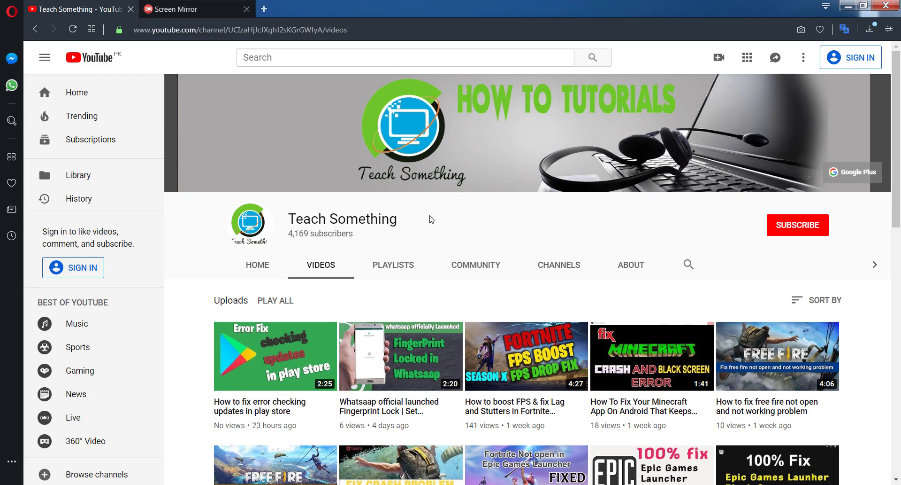
Switch to the Screen Mirror tab showing ES File Explorer on the phone
{"action": "left_click", "coordinate": [181, 9]}
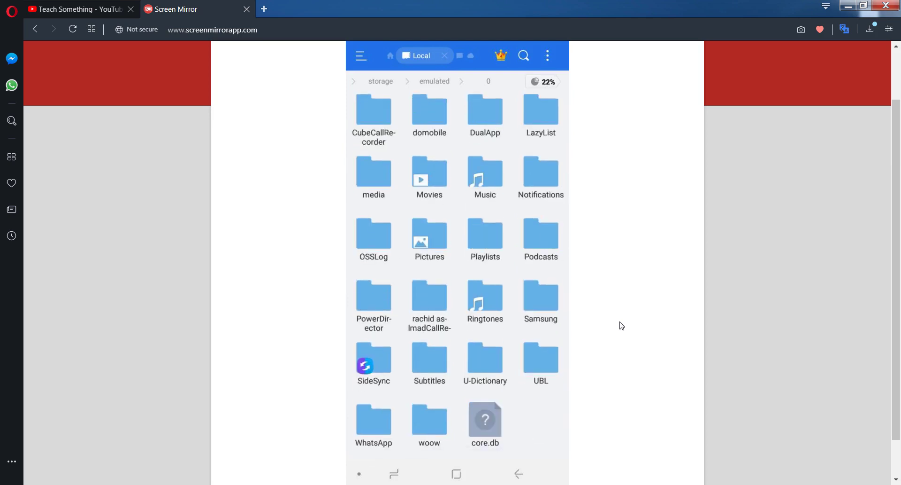
Open WhatsApp, then its Databases folder containing the msgstore backups
{"action": "left_click", "coordinate": [374, 439]}
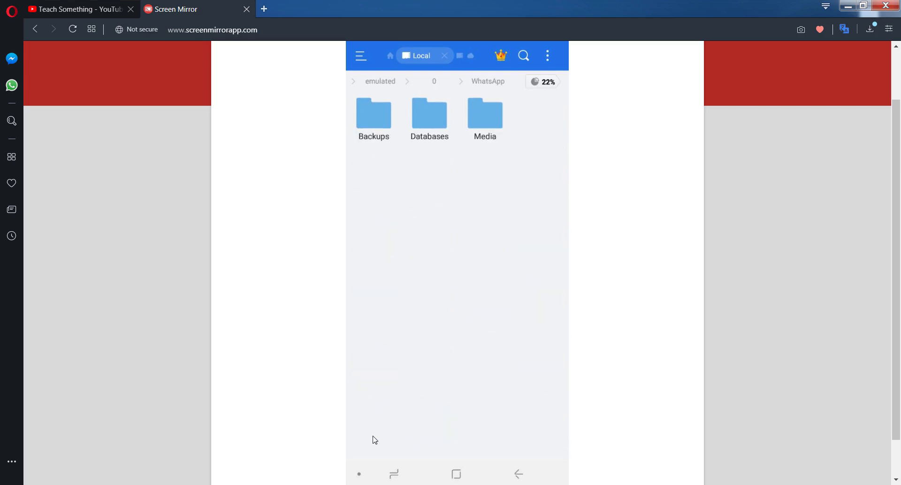
{"action": "left_click", "coordinate": [418, 149]}
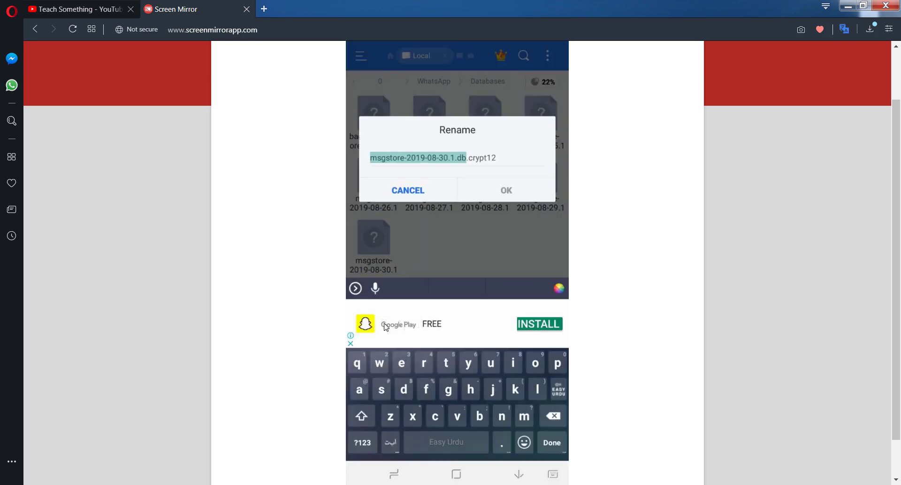
Delete the date from the msgstore-2019-08-30.1.db.crypt12 file name
{"action": "left_click", "coordinate": [449, 160]}
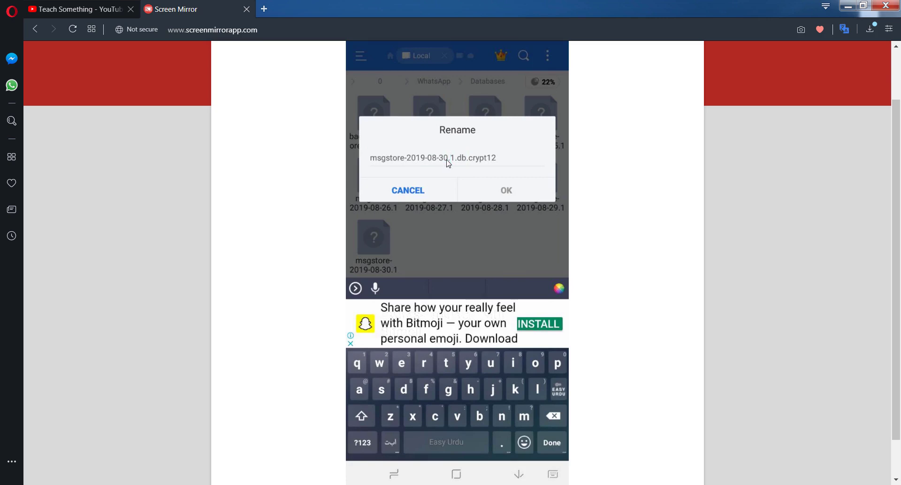
{"action": "left_click", "coordinate": [448, 162]}
{"action": "key", "text": "BackSpace"}
{"action": "key", "text": "BackSpace"}
{"action": "key", "text": "BackSpace"}
{"action": "key", "text": "BackSpace"}
{"action": "key", "text": "BackSpace"}
{"action": "key", "text": "BackSpace"}
{"action": "key", "text": "BackSpace"}
{"action": "key", "text": "BackSpace"}
{"action": "key", "text": "BackSpace"}
{"action": "key", "text": "BackSpace"}
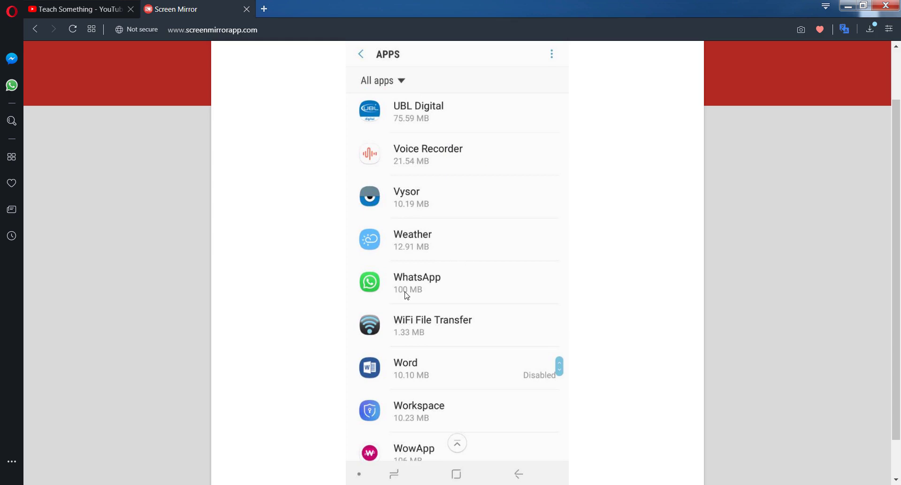
Open WhatsApp's app info and its Storage settings page
{"action": "left_click", "coordinate": [406, 295]}
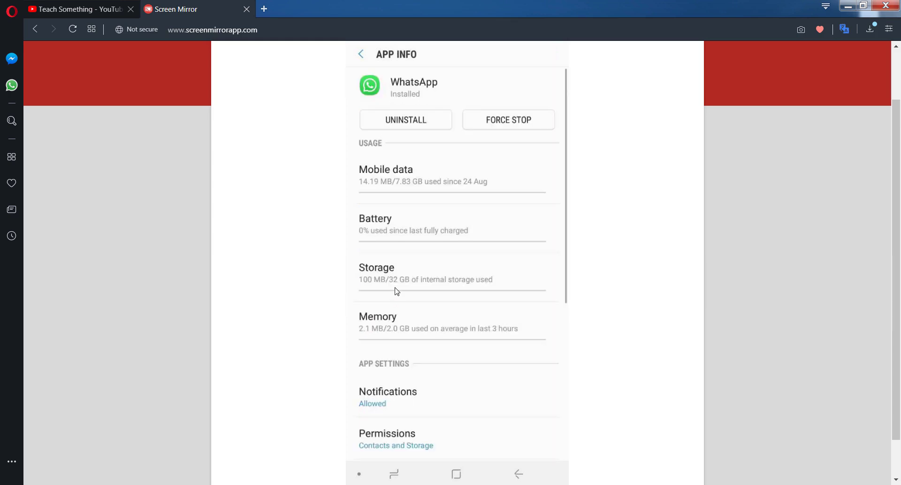
{"action": "left_click", "coordinate": [397, 288]}
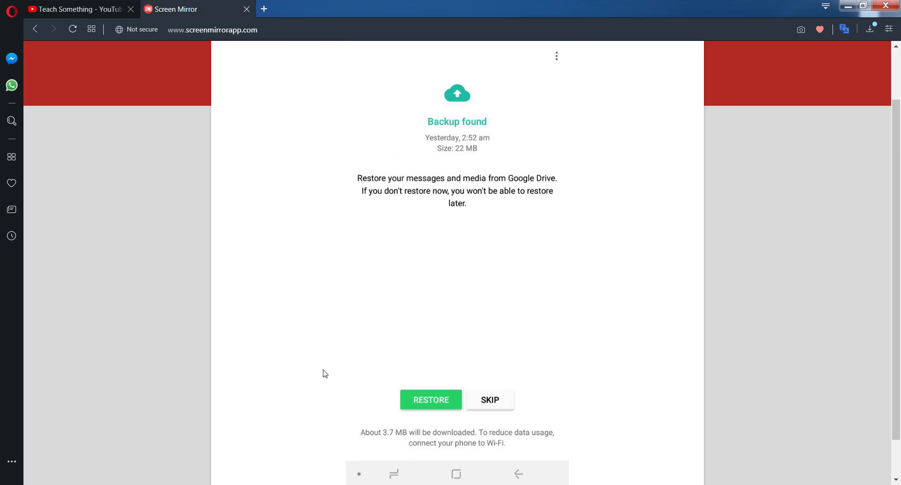
Restore WhatsApp messages from the found backup, then return to the YouTube channel page
{"action": "left_click", "coordinate": [439, 407]}
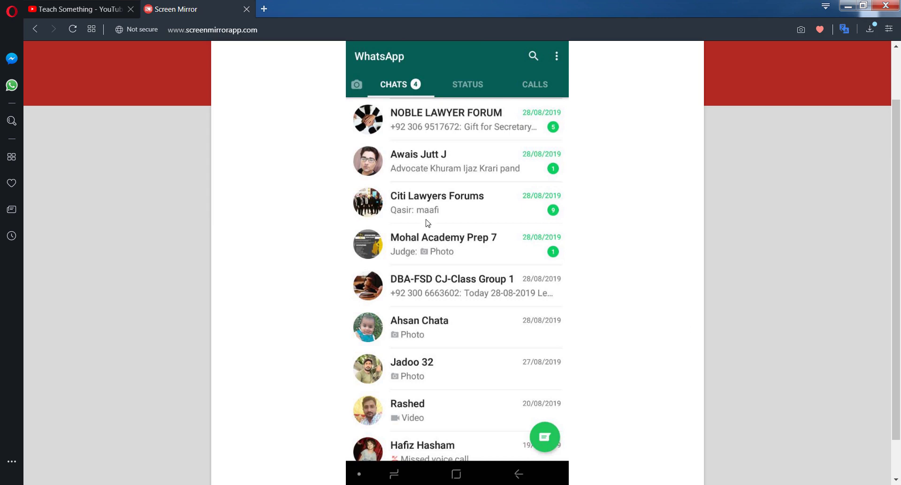
{"action": "left_click", "coordinate": [73, 4]}
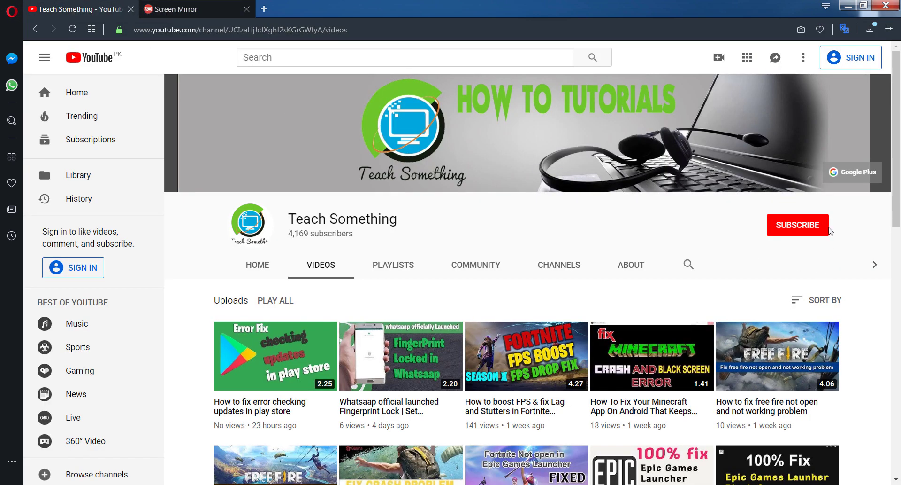